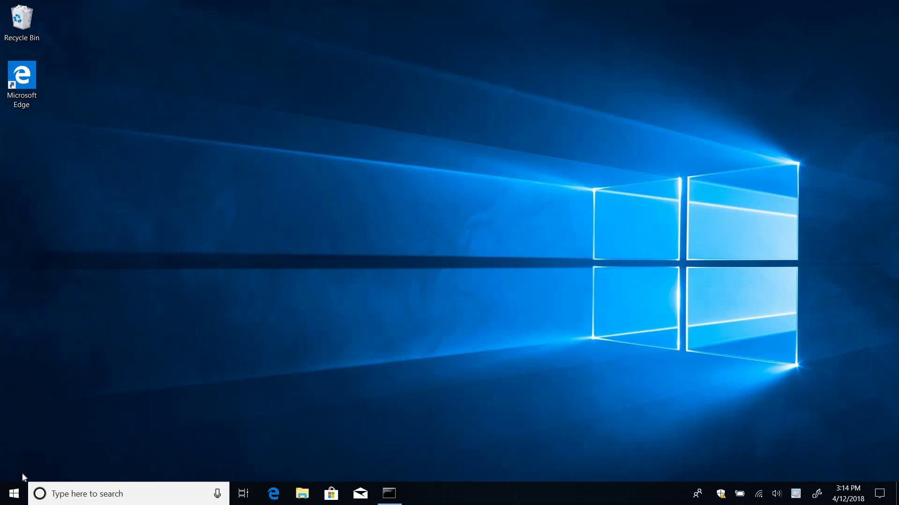
Go to Virus & threat protection's Ransomware protection page in Windows Defender Security Center
click(721, 496)
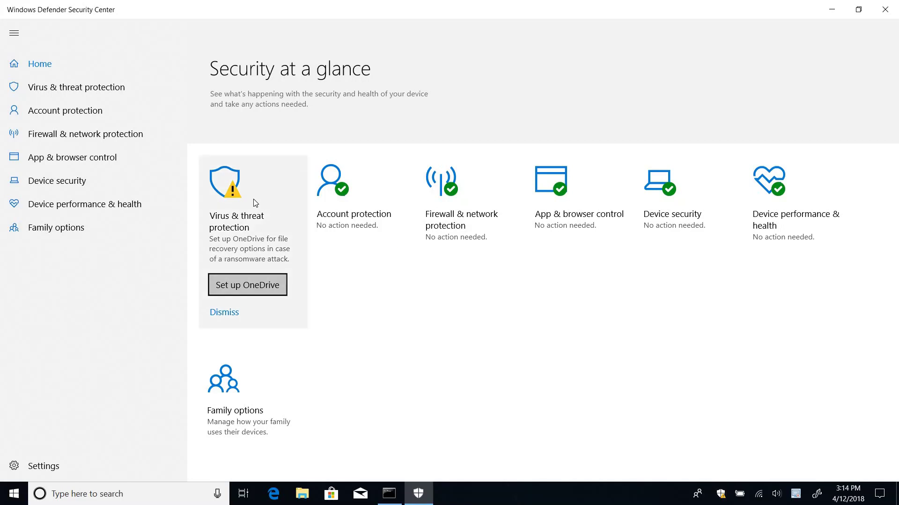
click(253, 246)
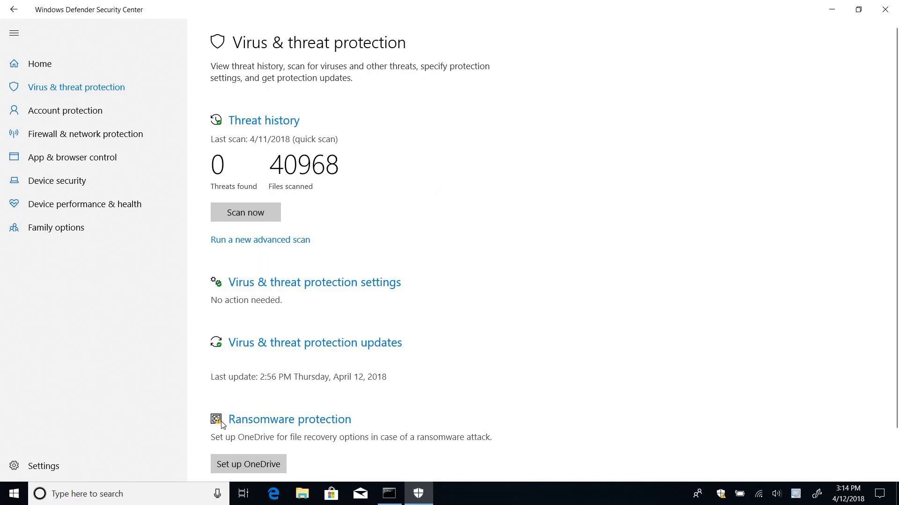
click(339, 426)
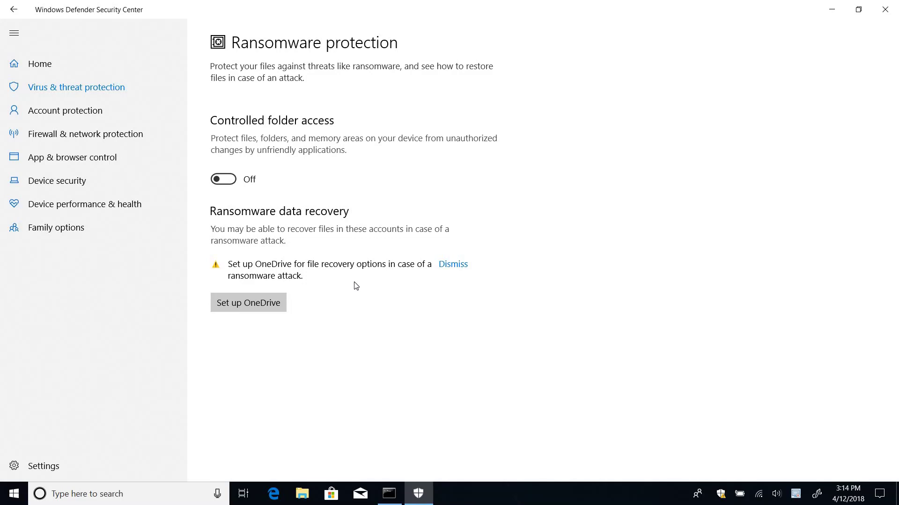
Start OneDrive setup and sign in with the account's e-mail and password
click(255, 302)
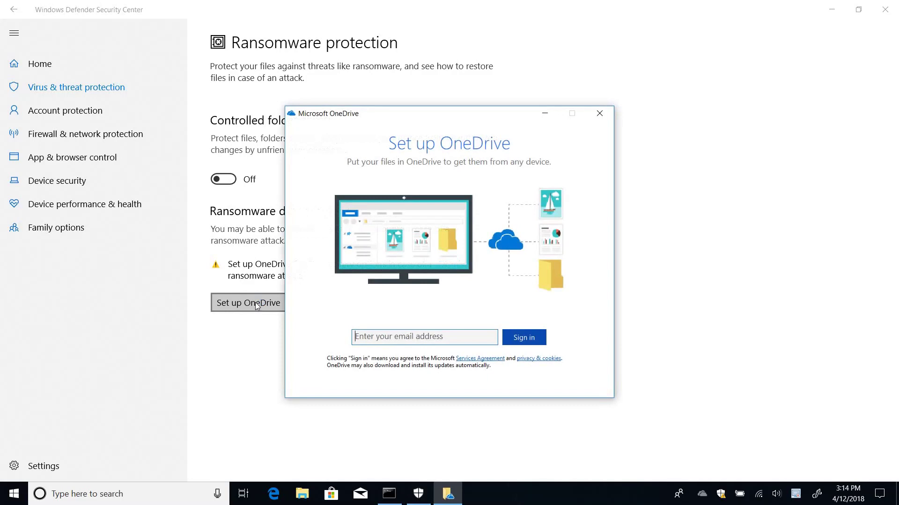
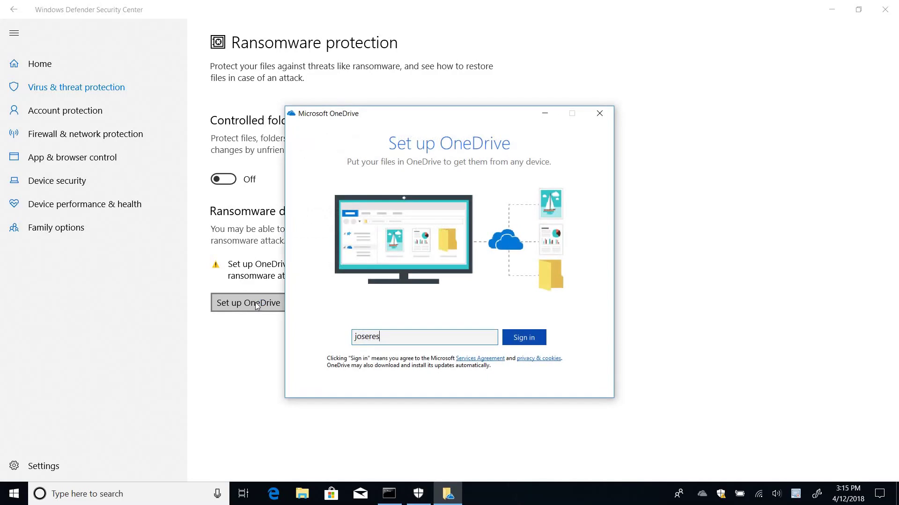
key(Return)
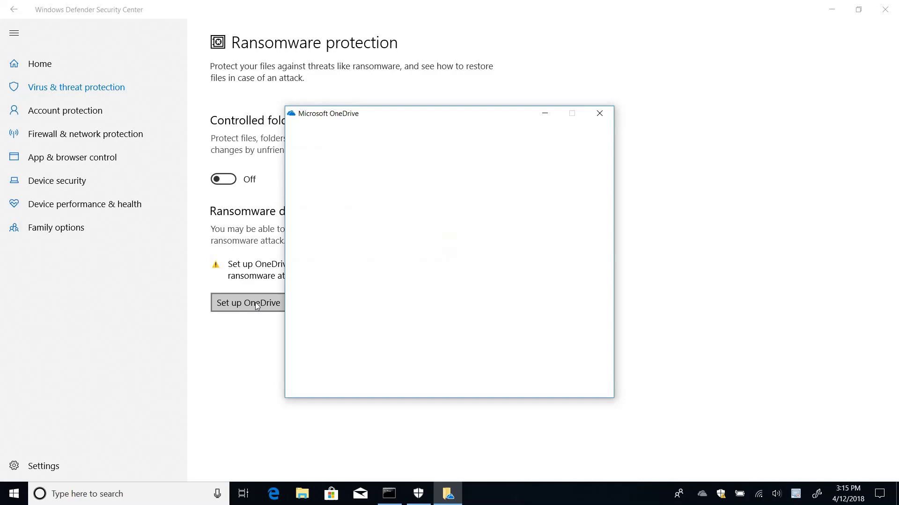
text(••)
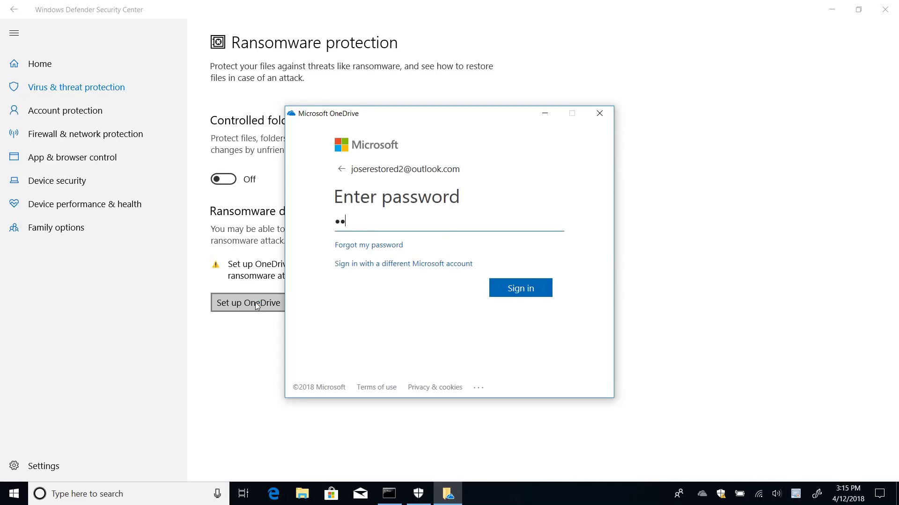
text(••••••••••••)
click(532, 293)
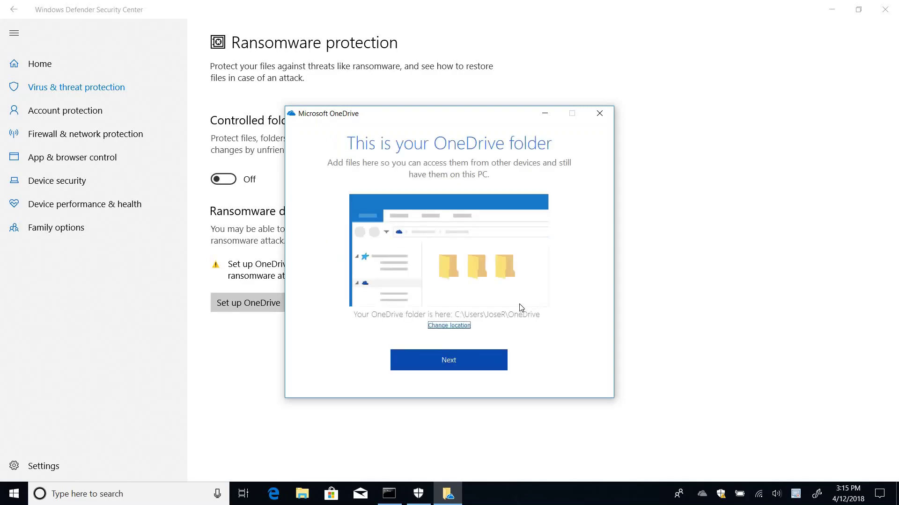
Keep the default OneDrive folder location and page through the introduction screens to the end
click(477, 362)
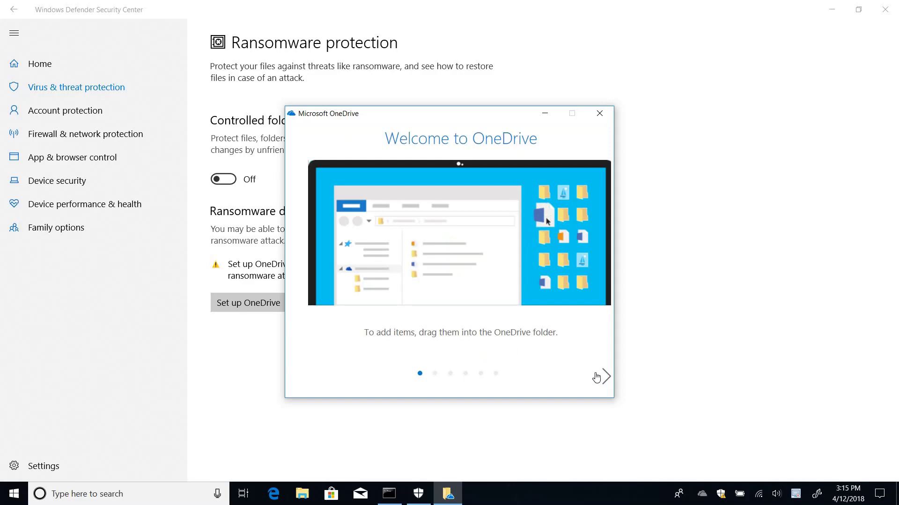
click(605, 378)
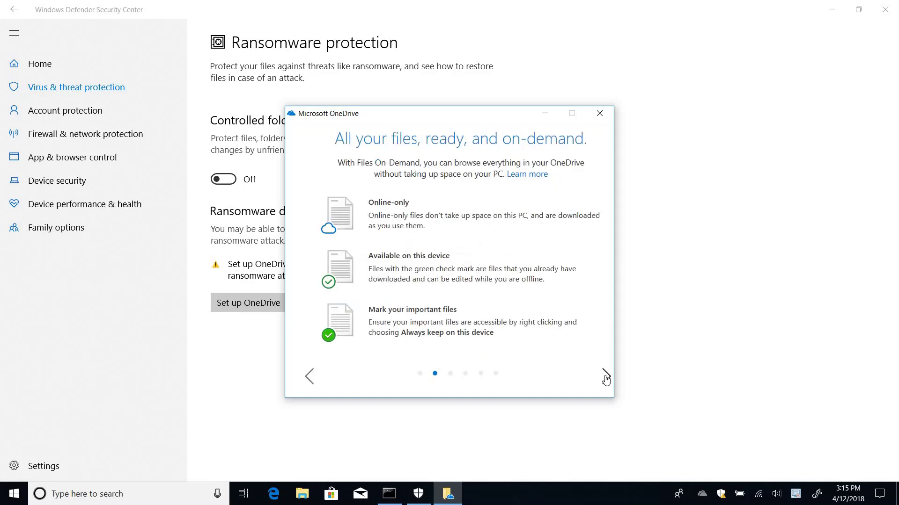
click(605, 377)
click(605, 377)
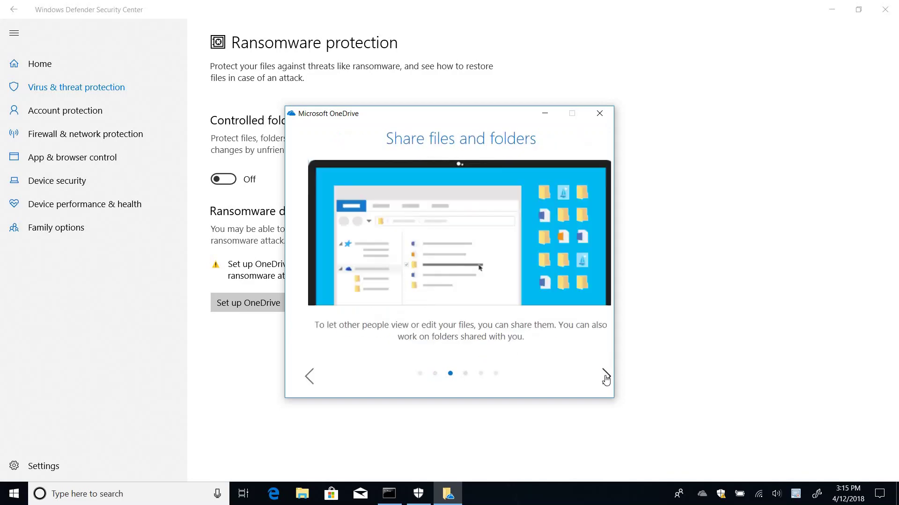
click(606, 377)
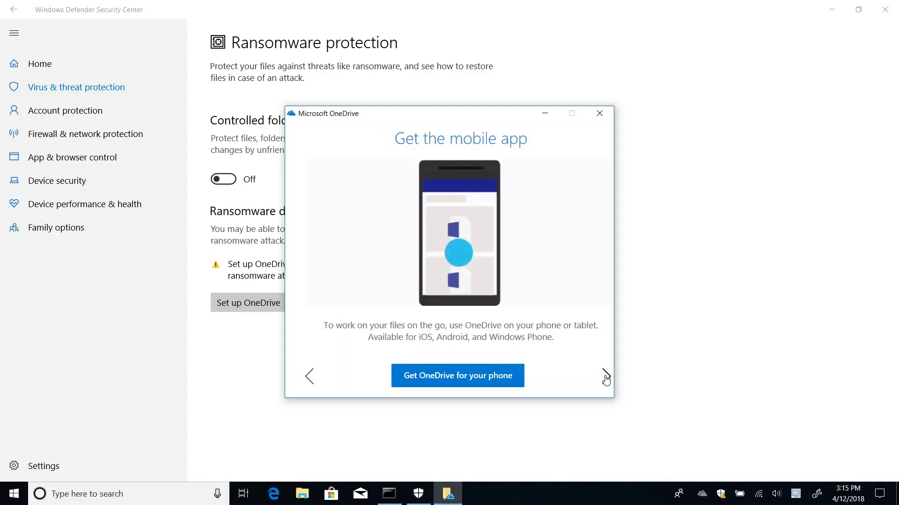
click(606, 377)
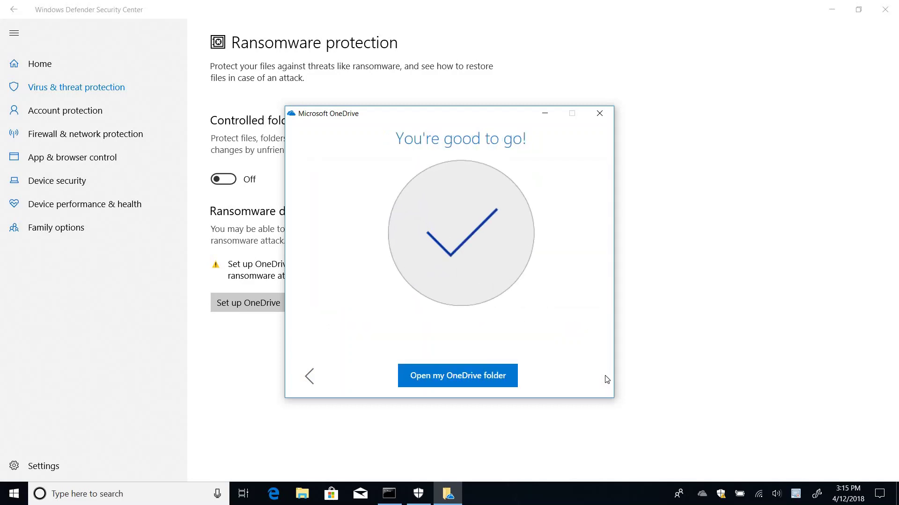
Close OneDrive setup, check its sync status flyout, and return to Defender's Home overview
click(600, 114)
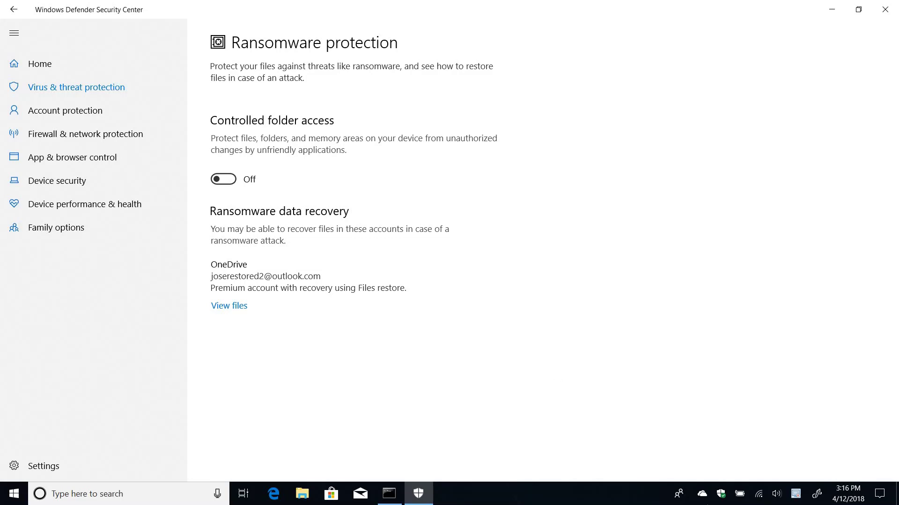
click(707, 499)
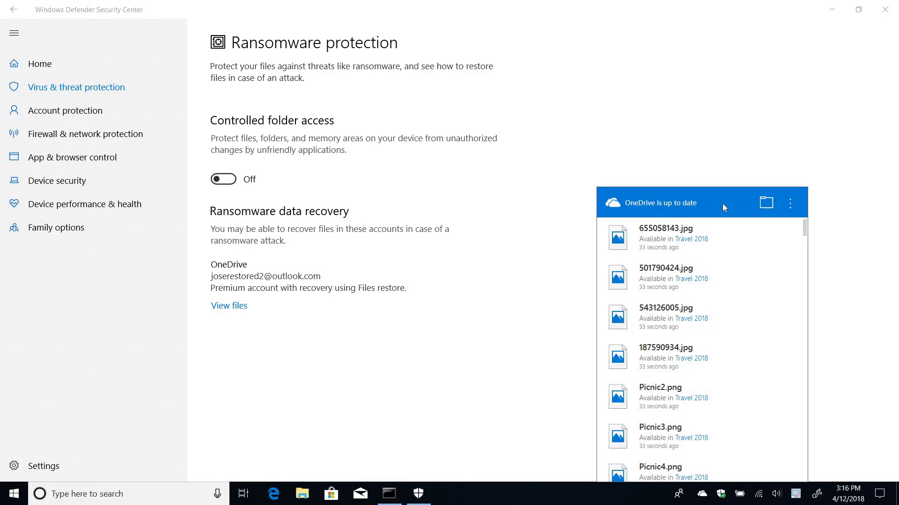
click(525, 326)
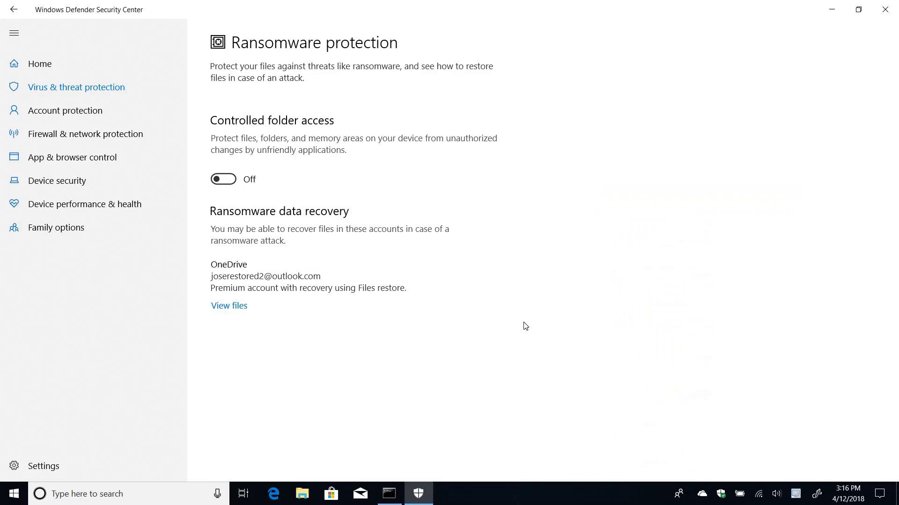
click(34, 66)
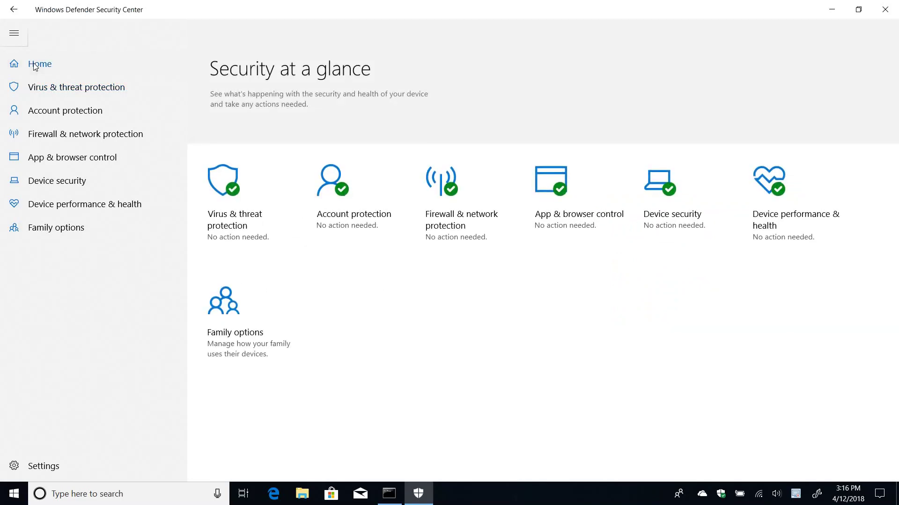
click(882, 12)
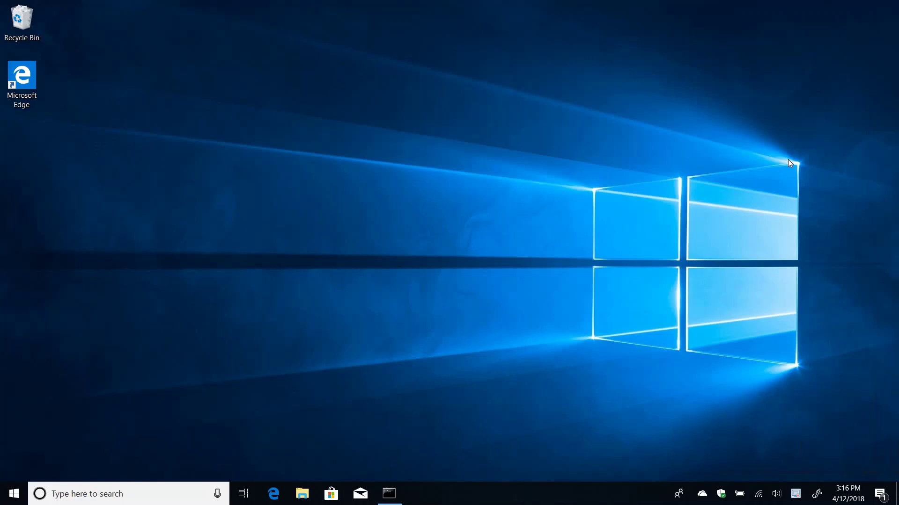
click(881, 501)
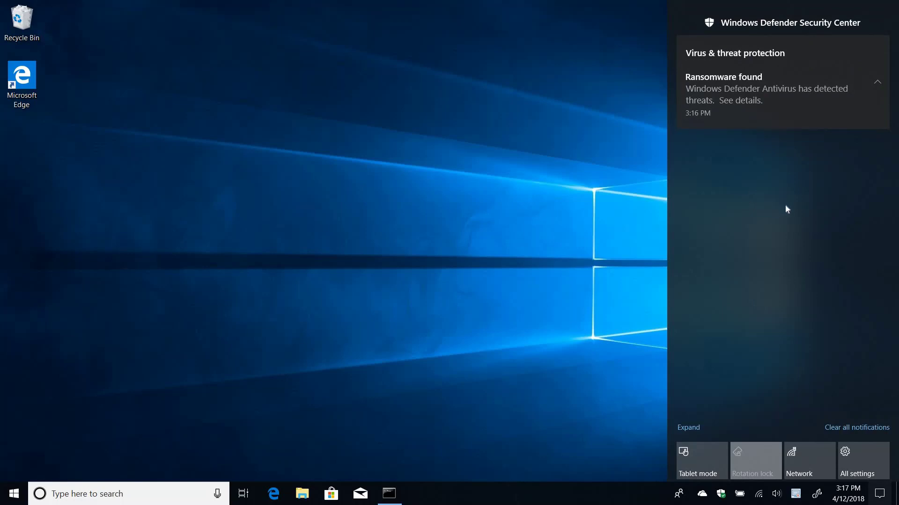
click(512, 499)
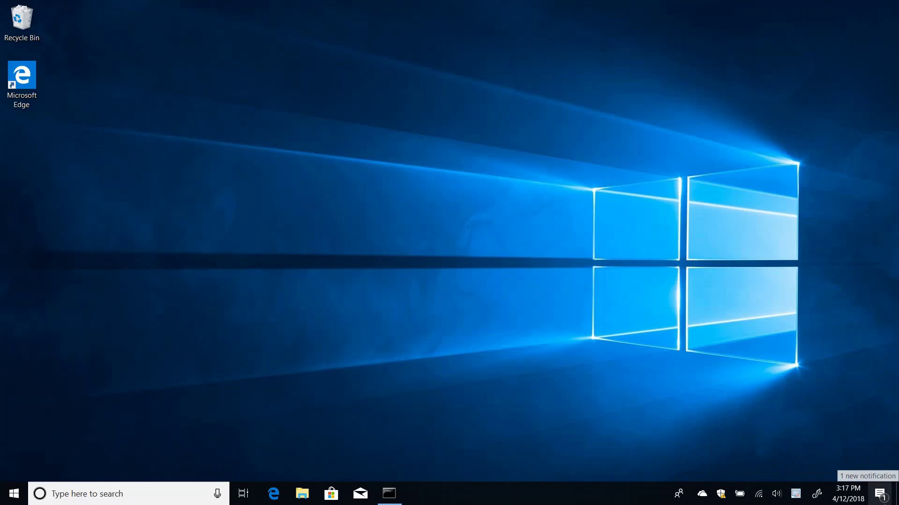
click(880, 494)
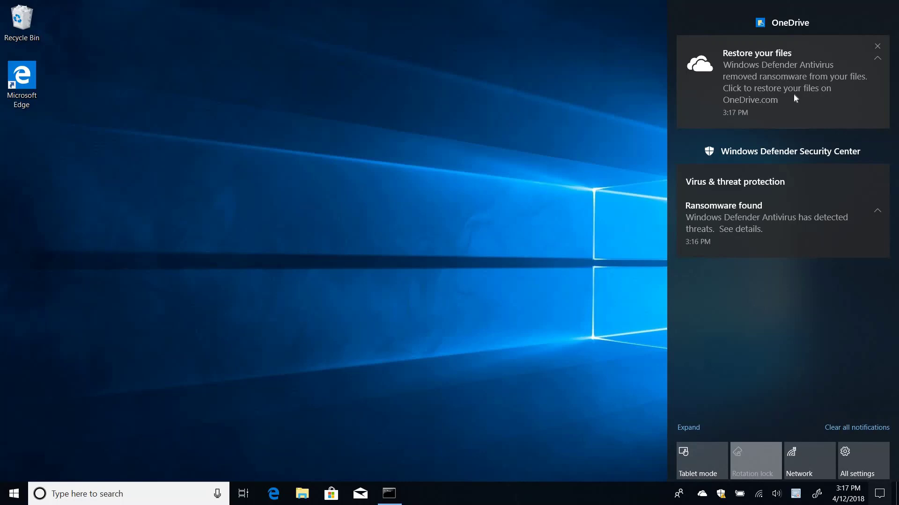
Reopen Defender's Ransomware protection page to see the OneDrive files-affected warning
click(620, 497)
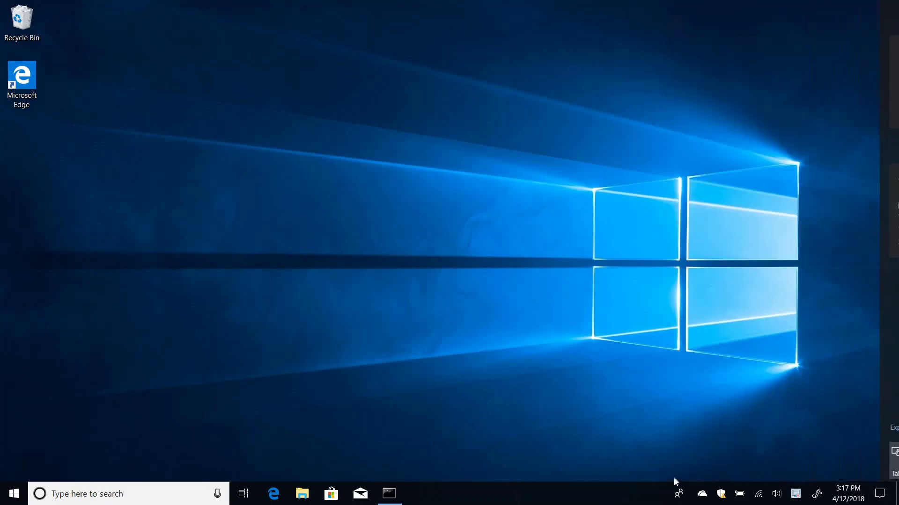
click(721, 494)
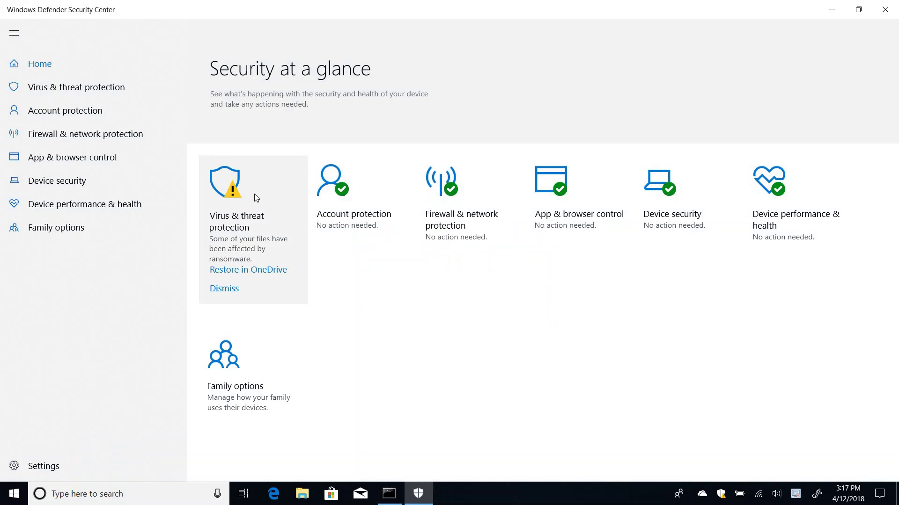
click(274, 246)
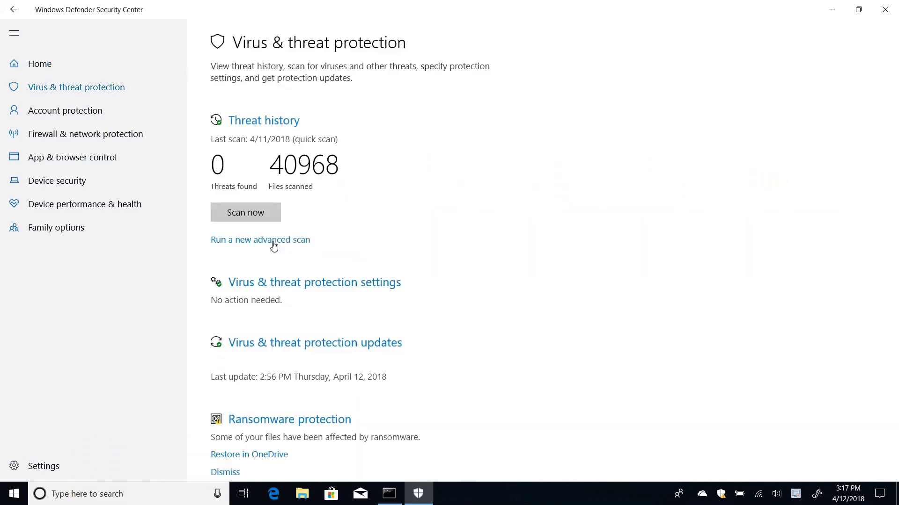
click(311, 422)
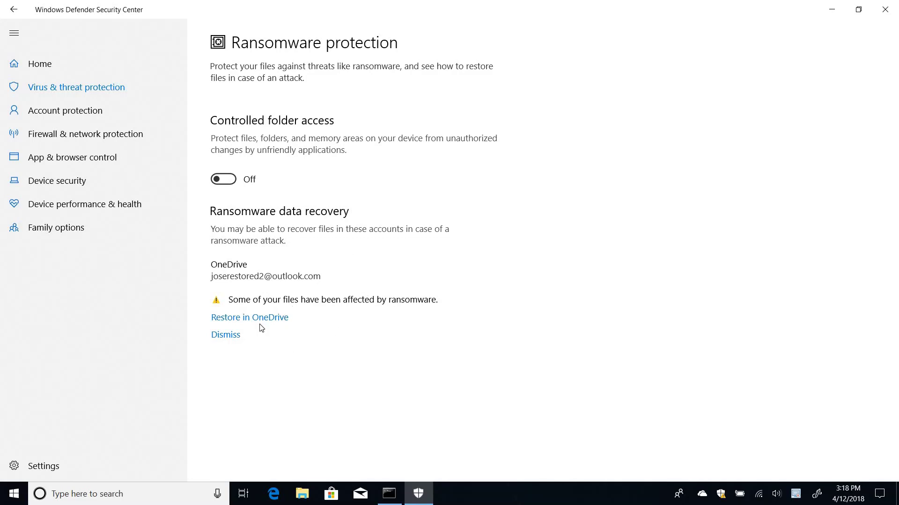
Choose Restore on OneDrive's 'Signs of ransomware detected' alert
click(702, 495)
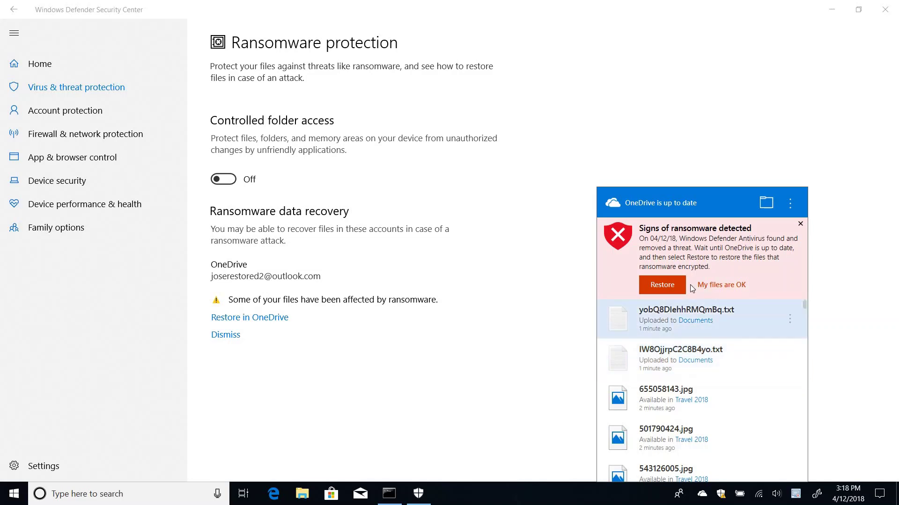
click(664, 288)
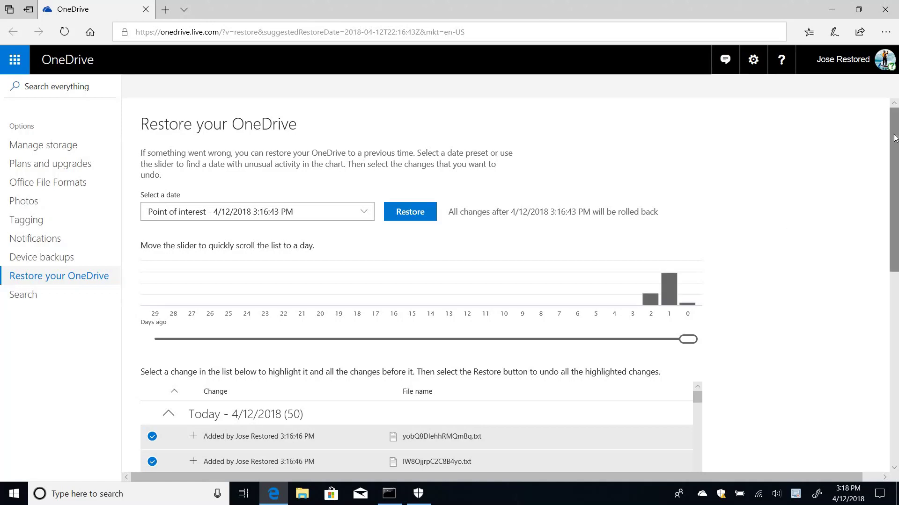
Scroll through the 50 changes listed on the Restore your OneDrive page
scroll(893, 137, down, 3)
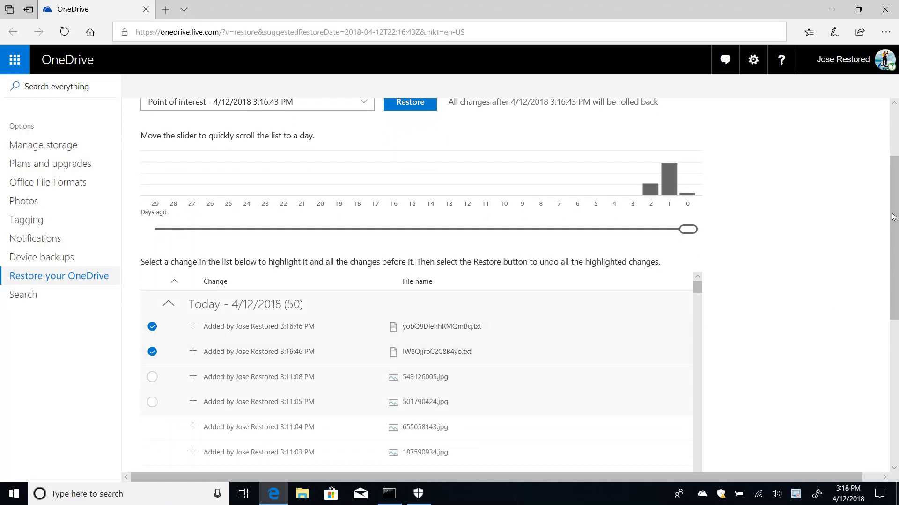
scroll(892, 123, up, 3)
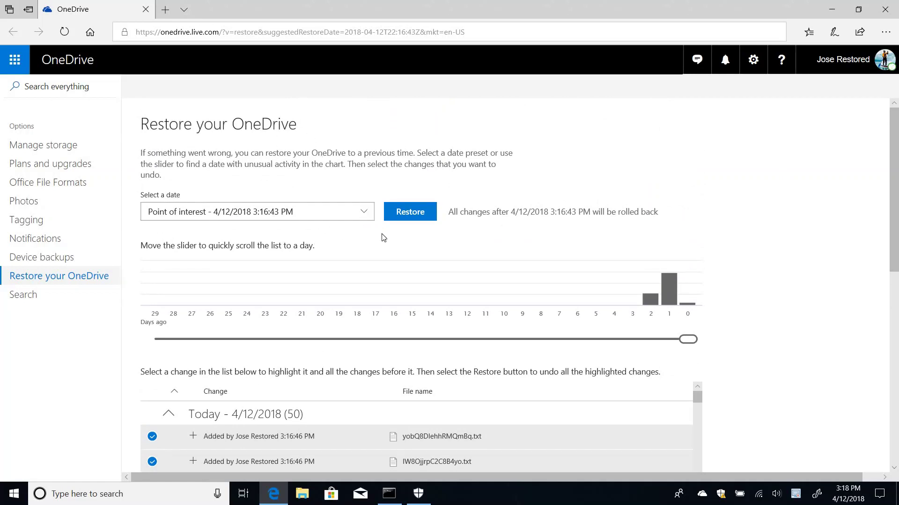
Restore OneDrive to 4/12/2018 3:16:43 PM, check the Documents folder, and close the browser
click(419, 214)
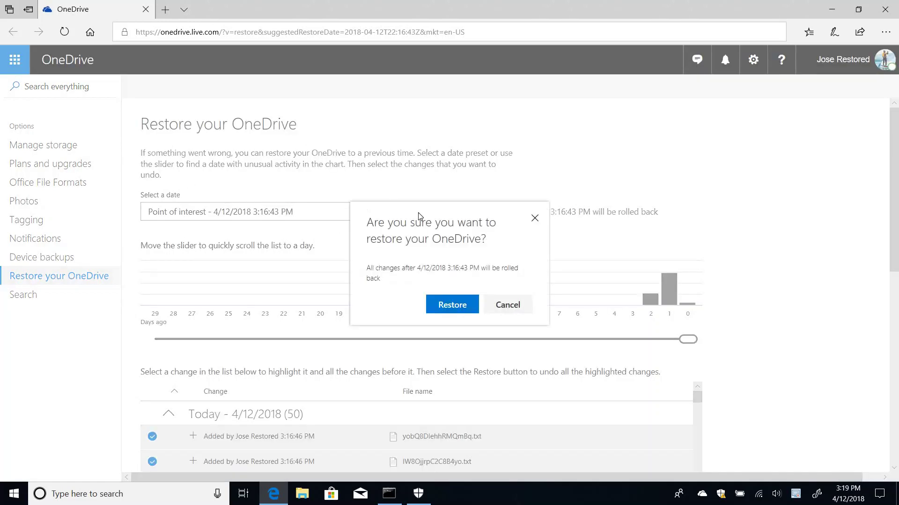
click(452, 306)
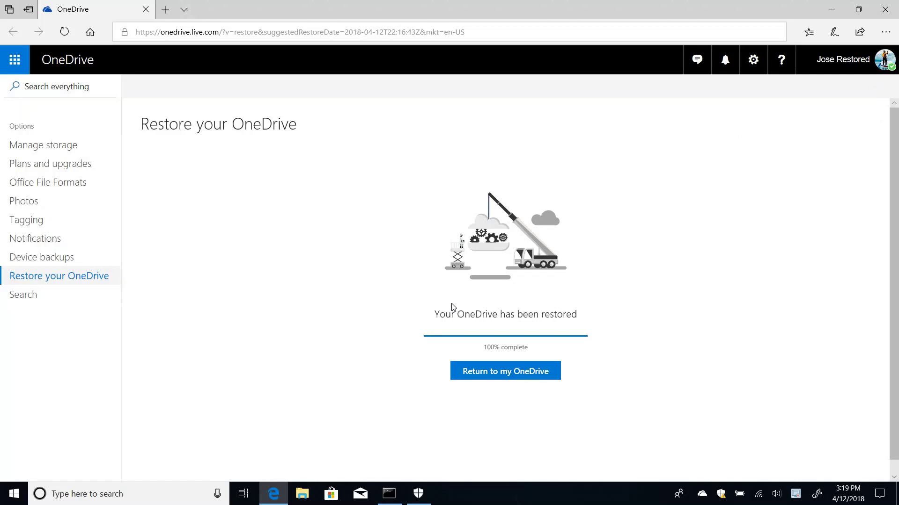
click(530, 382)
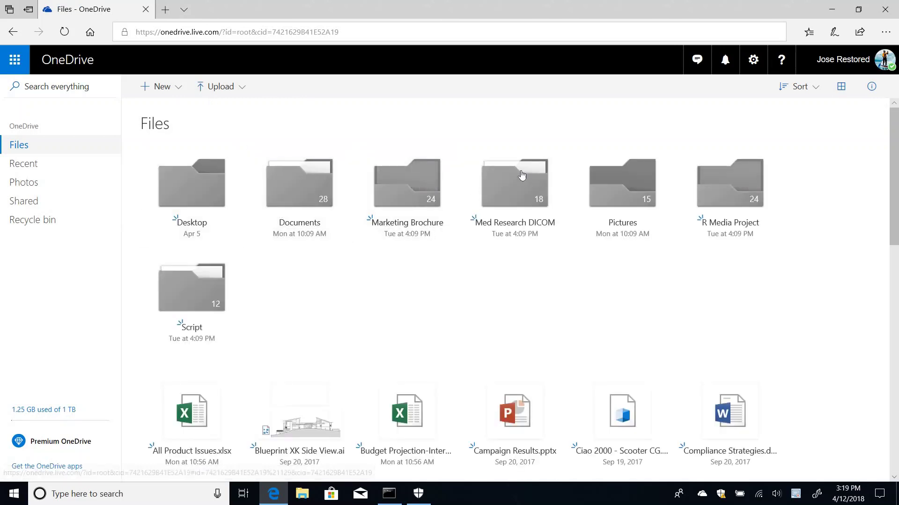
click(310, 187)
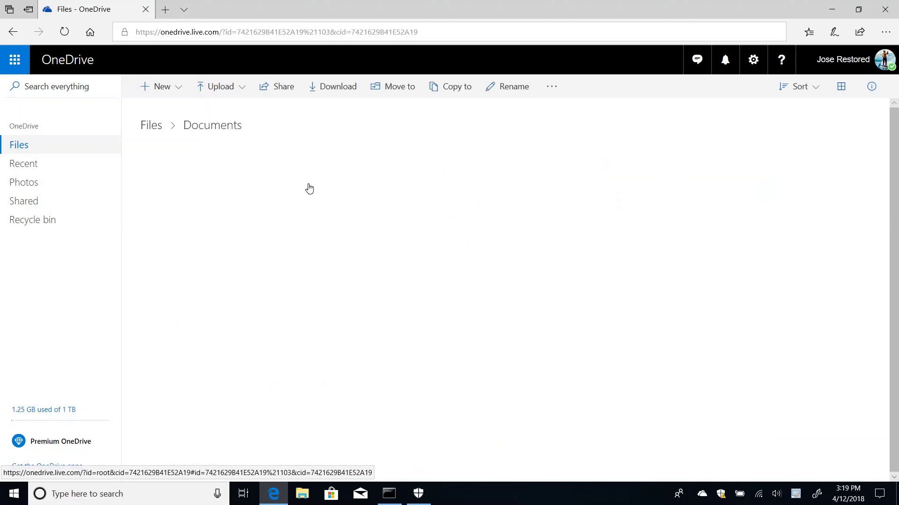
click(890, 14)
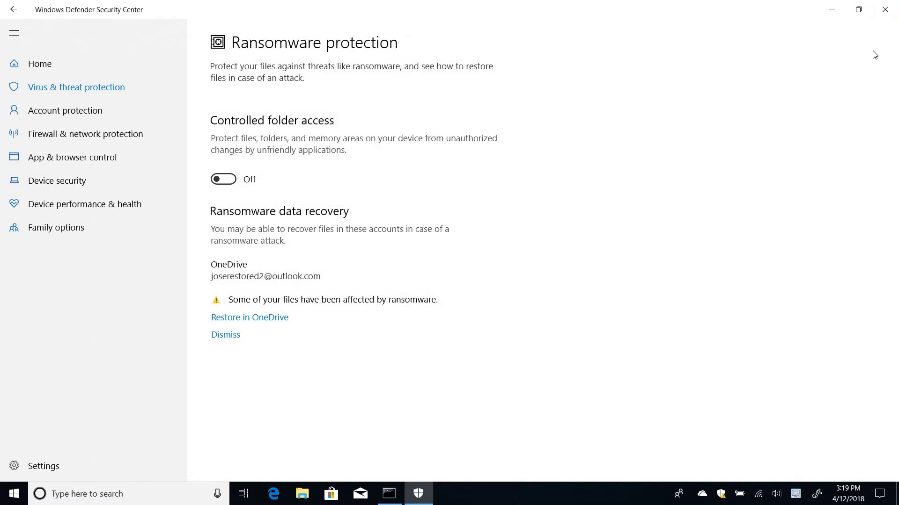
Mark the files as OK in OneDrive's ransomware alert, then close Windows Defender Security Center
click(722, 499)
click(702, 497)
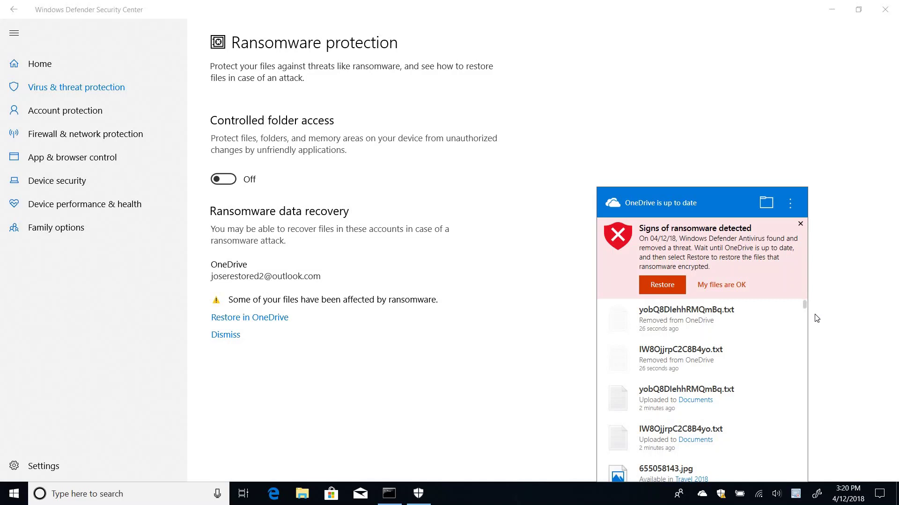
click(728, 285)
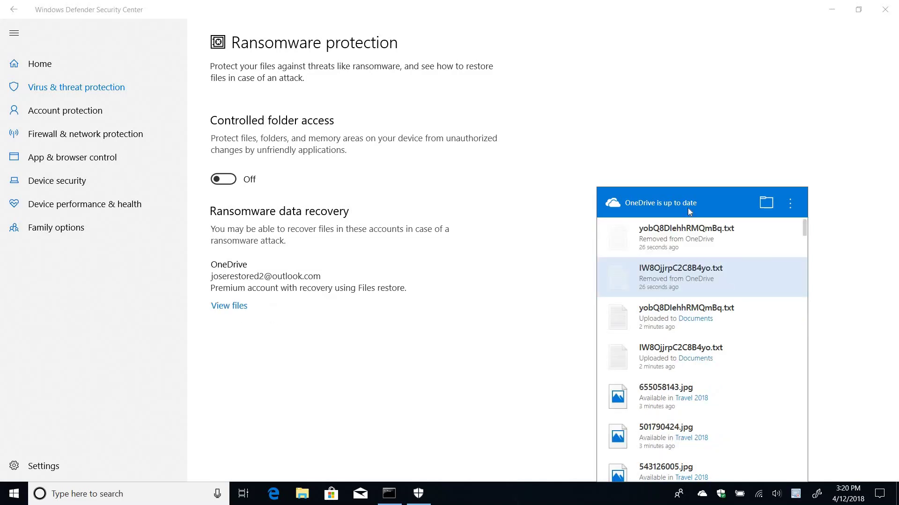
click(484, 379)
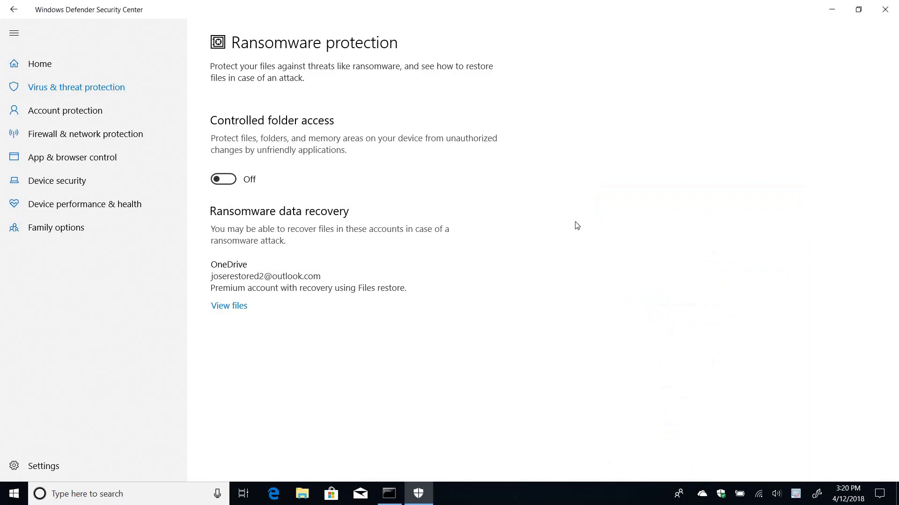
click(886, 10)
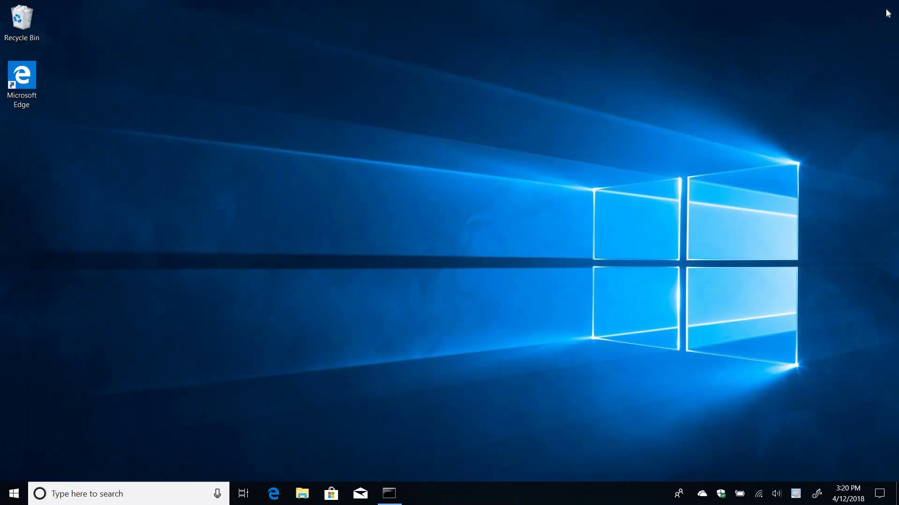